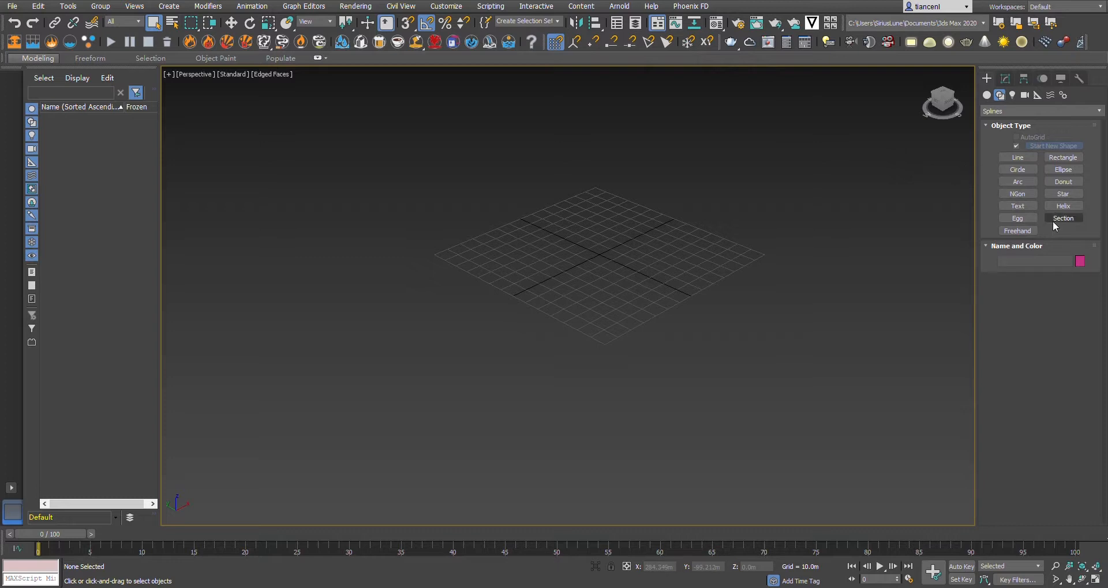
Step: Create a standard primitive plane across the grid, about 140 m long and 143 m wide
left_click(987, 95)
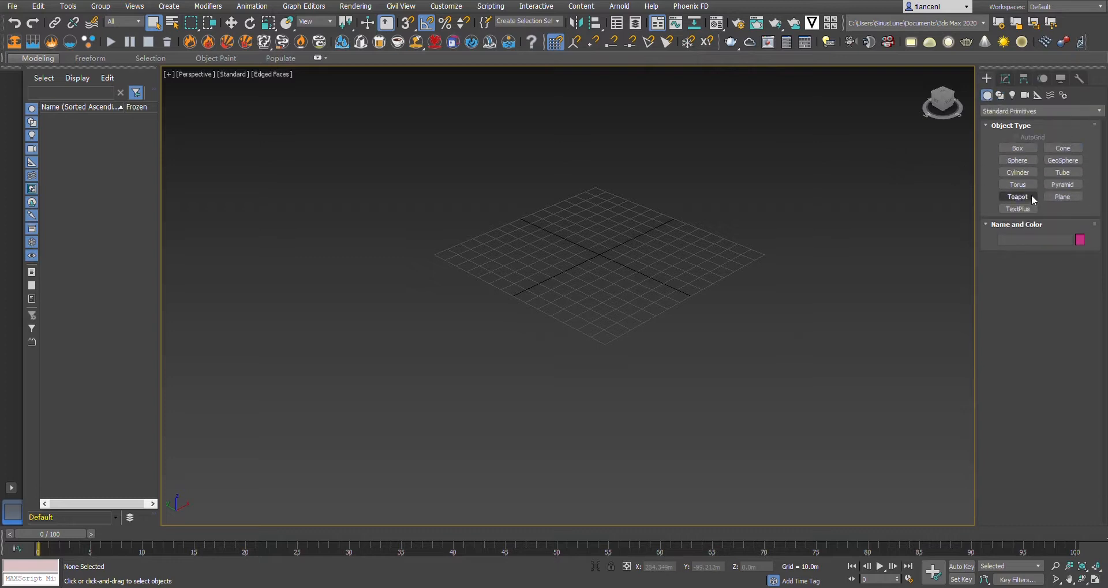
left_click(1054, 199)
left_click_drag(447, 262, 773, 256)
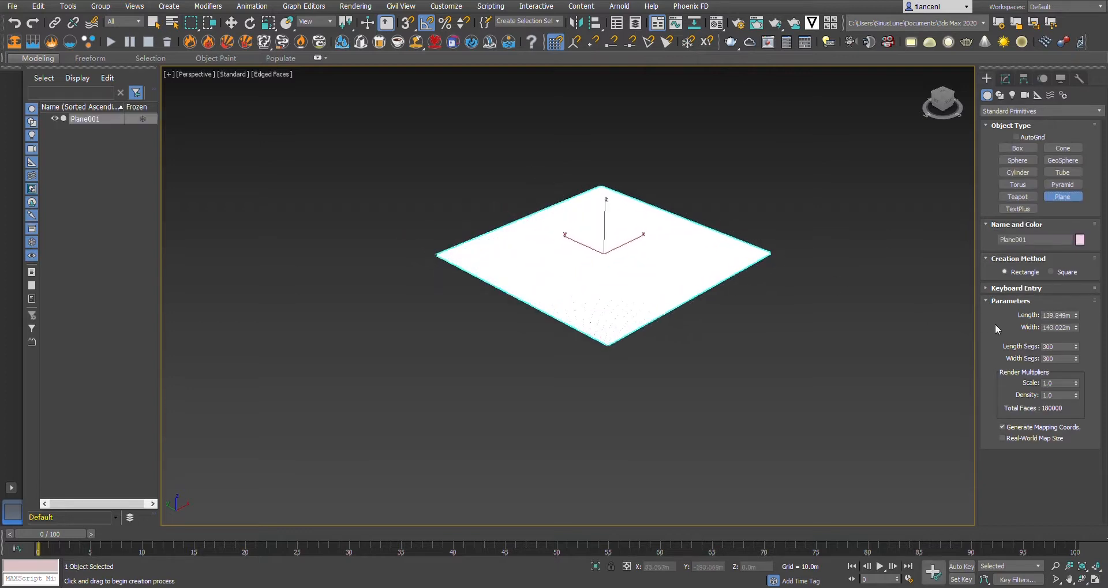
Step: Set both the plane's length and width to 300 m
left_click_drag(1071, 321, 1007, 325)
type("300m")
key("Tab")
type("300")
key("Return")
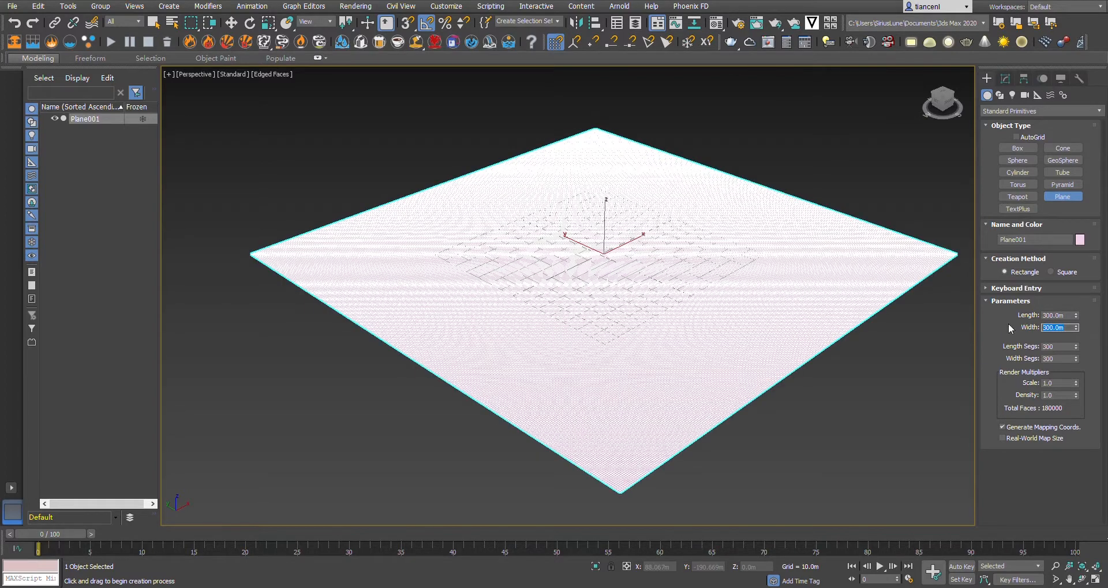
key("Tab")
Step: Add a Noise modifier to the plane with a scale of 65, Fractal enabled and 2.1 iterations
left_click(1005, 79)
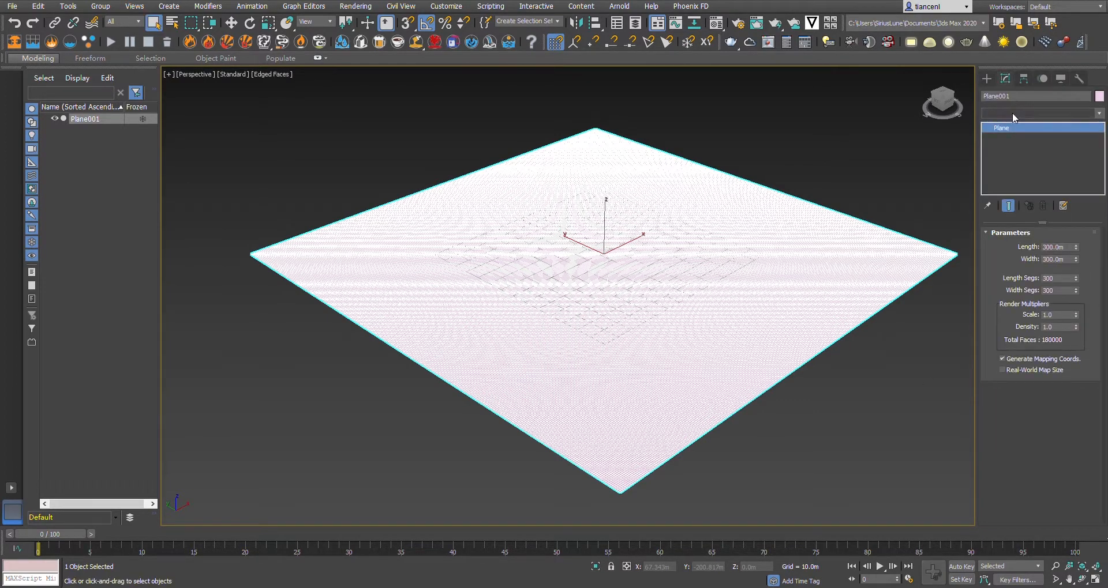
key("n")
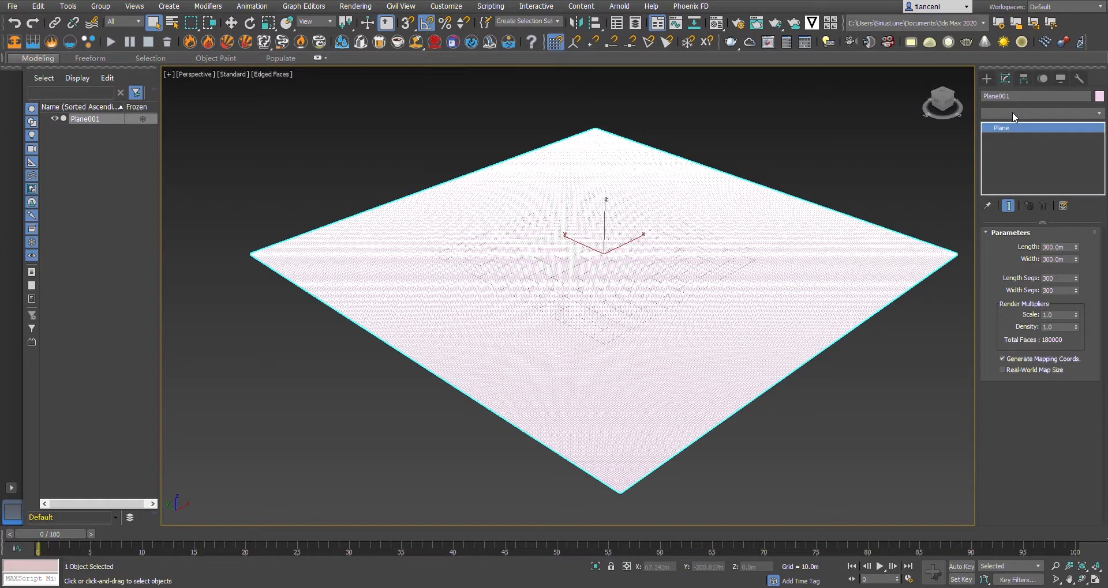
key("Return")
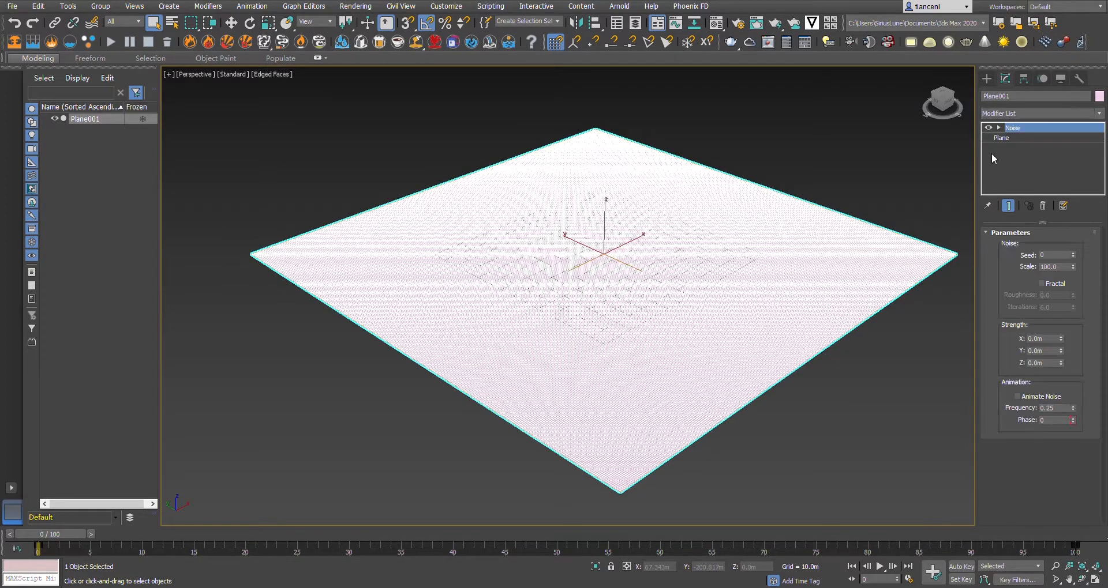
left_click_drag(1066, 267, 1030, 269)
type("6")
left_click(1042, 285)
left_click_drag(1059, 307, 1022, 313)
type("6")
key("Return")
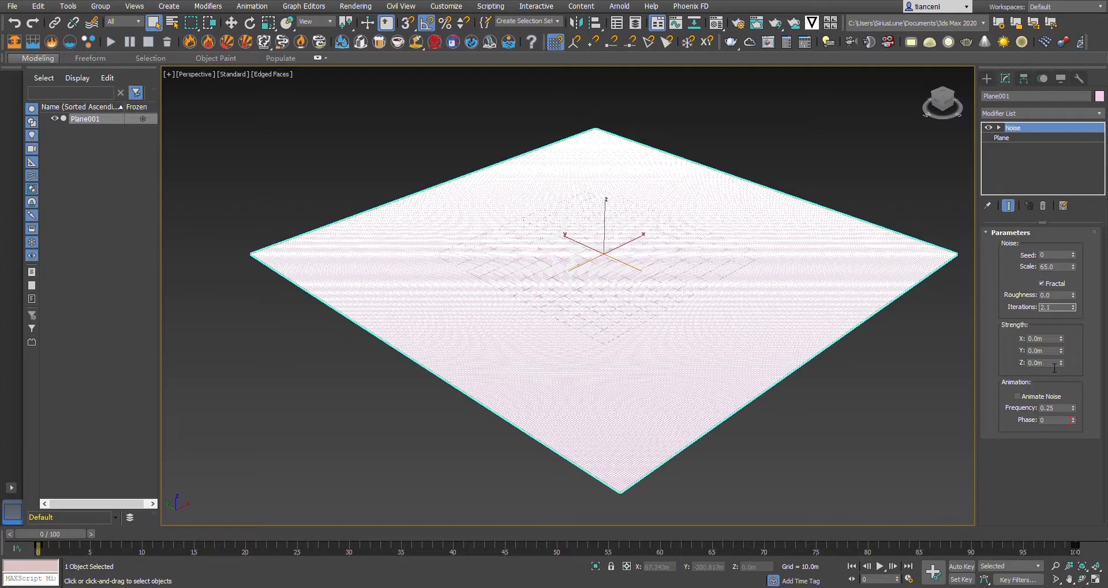
Step: Set the Noise strength along Z to 15 m and enable Animate Noise, checking the motion in playback
left_click_drag(1054, 368, 1028, 365)
type("15.0")
type("m")
left_click(1016, 397)
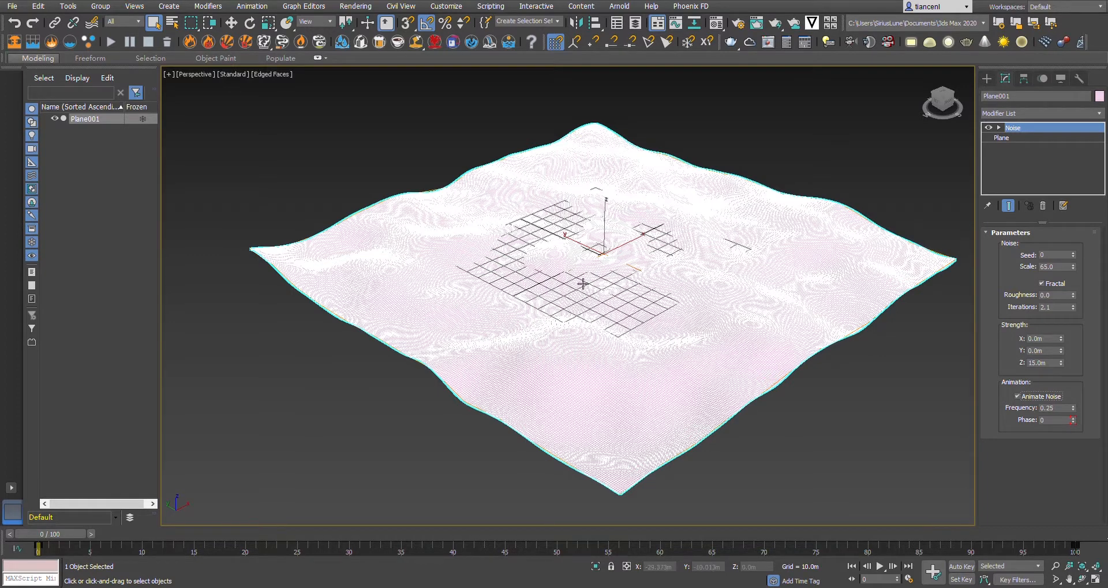
left_click(879, 569)
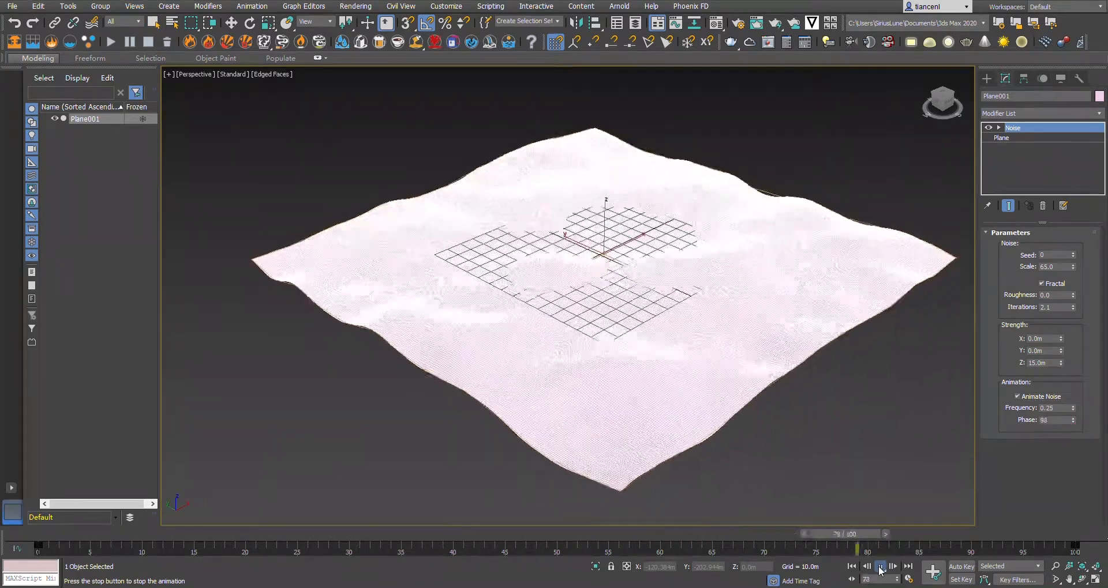
left_click(879, 569)
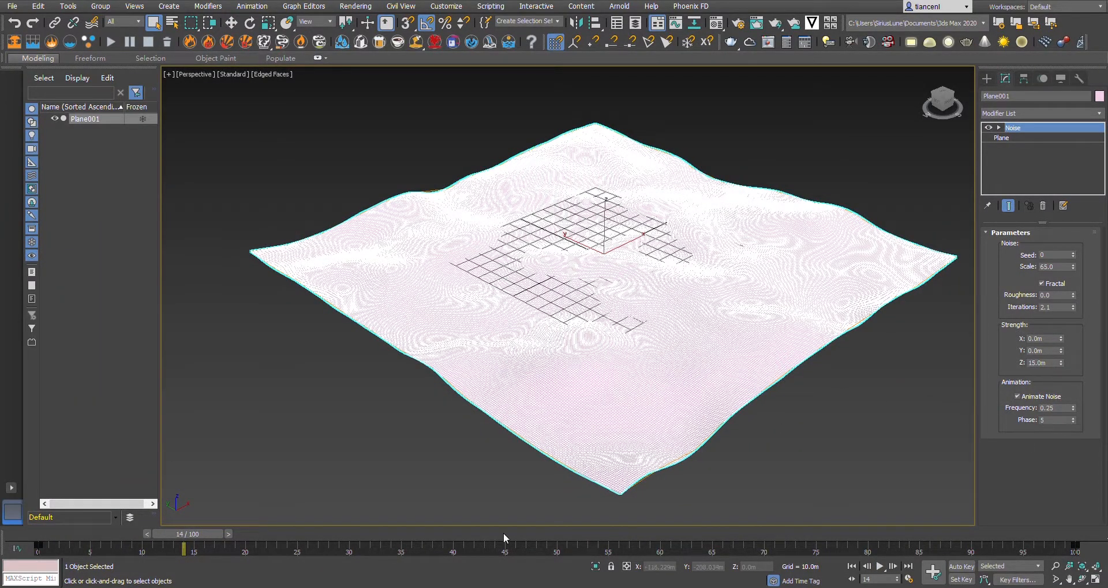
Step: Record a Noise phase key of 25 at frame 100 with Auto Key and preview the slower animation
left_click(962, 568)
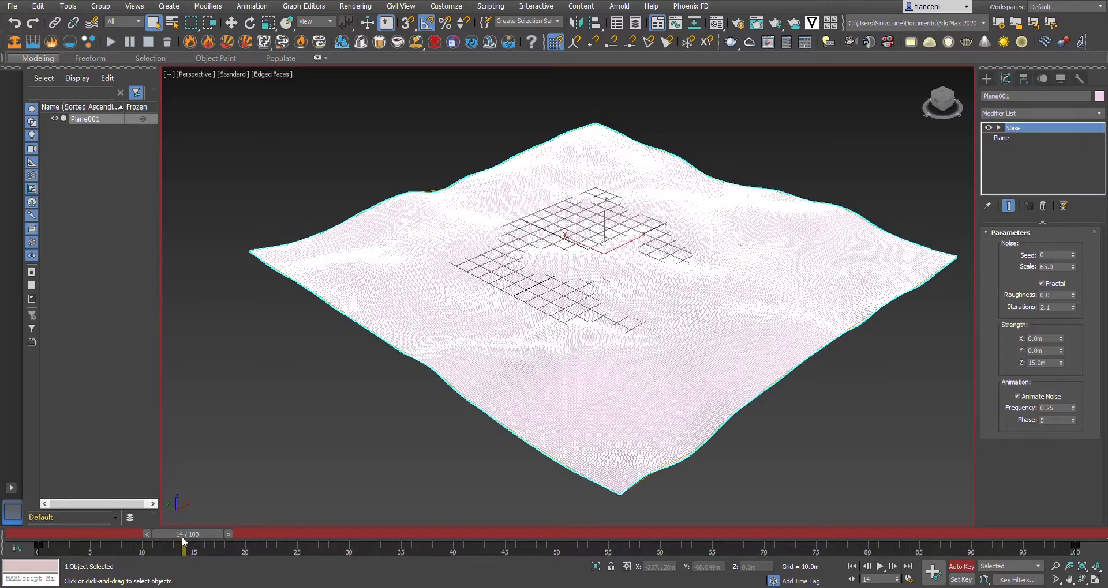
left_click_drag(190, 536, 1075, 539)
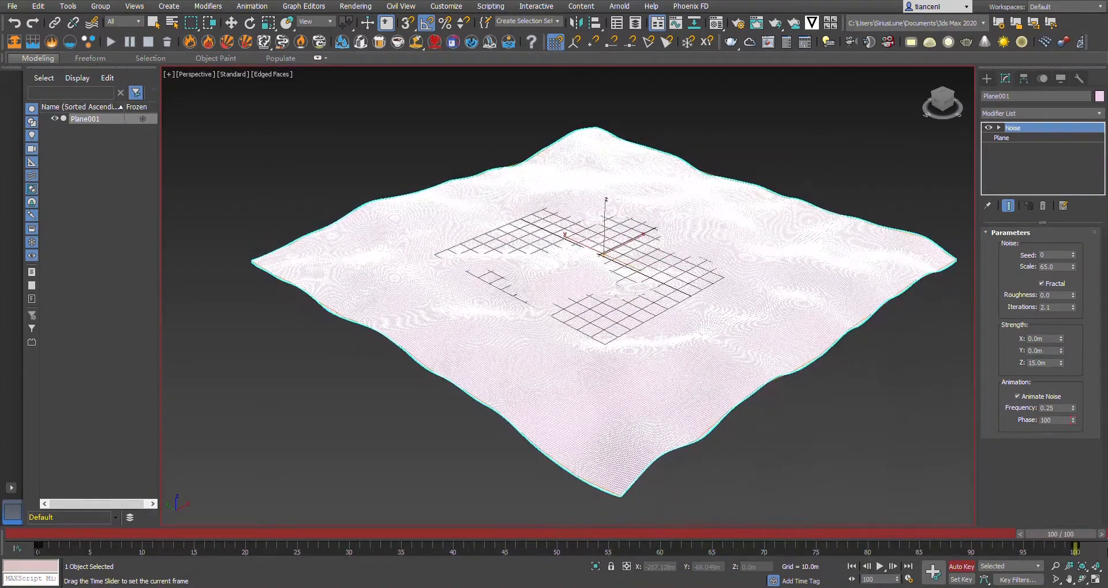
left_click_drag(1066, 422, 1005, 424)
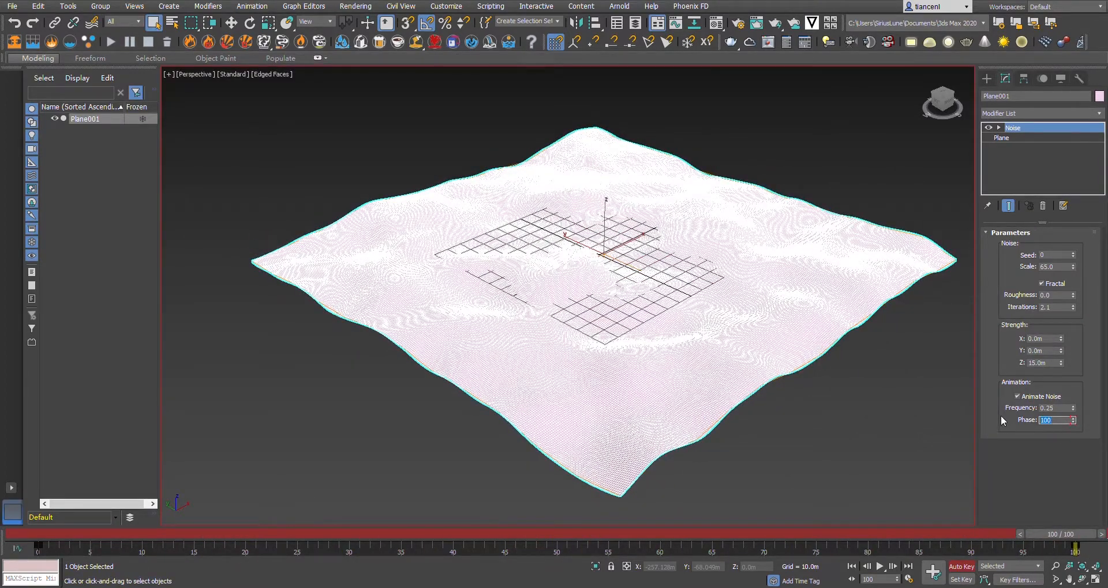
type("25")
key("Return")
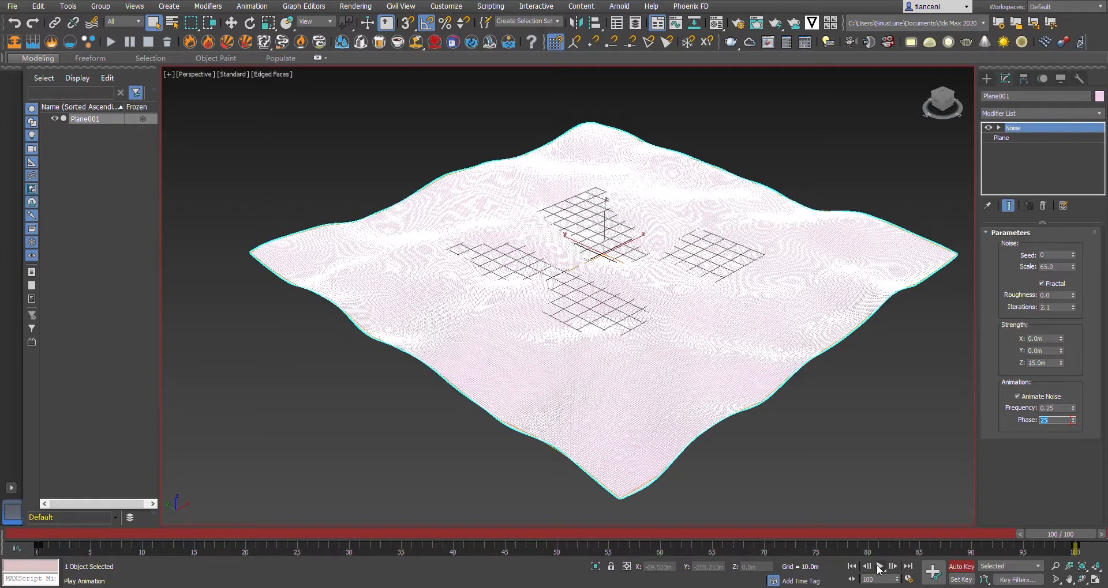
left_click(961, 567)
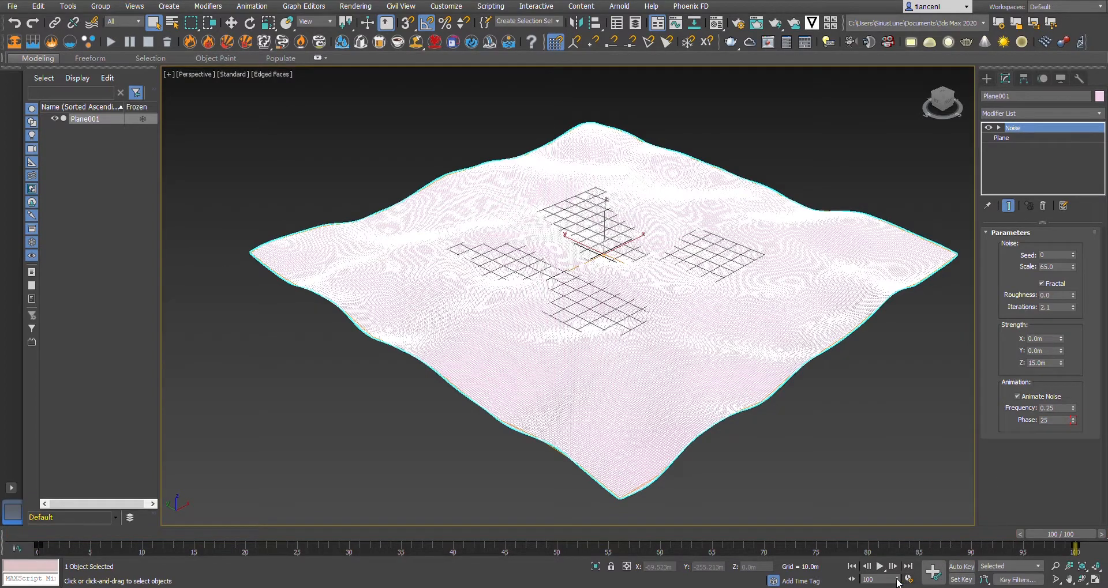
left_click(880, 568)
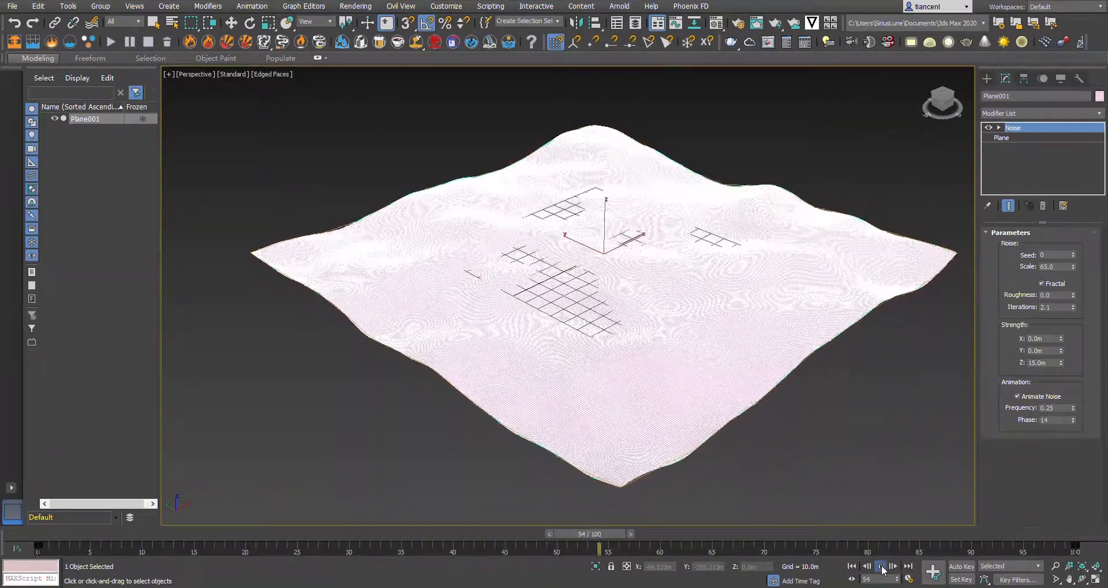
left_click(881, 568)
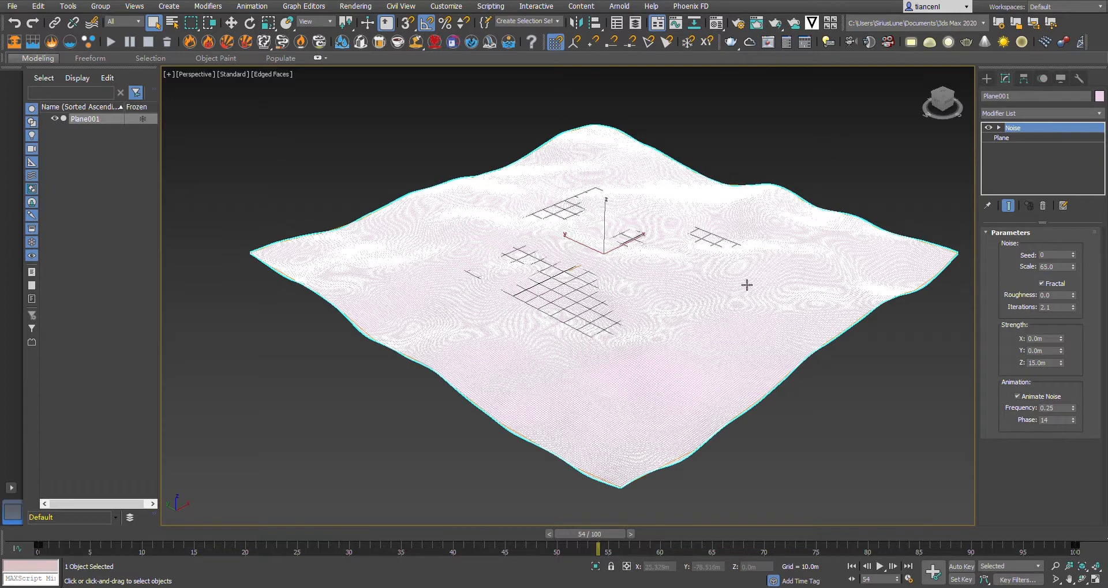
Step: Add a Push modifier above the Noise with a push value of -6.7 m and play back the result
left_click(1010, 109)
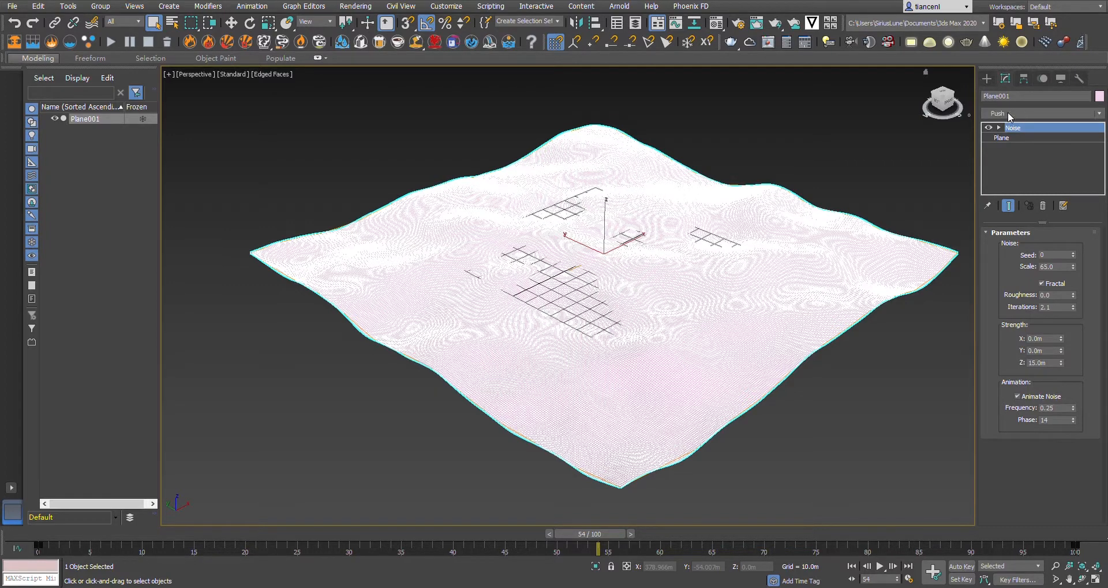
type("Push")
key("Return")
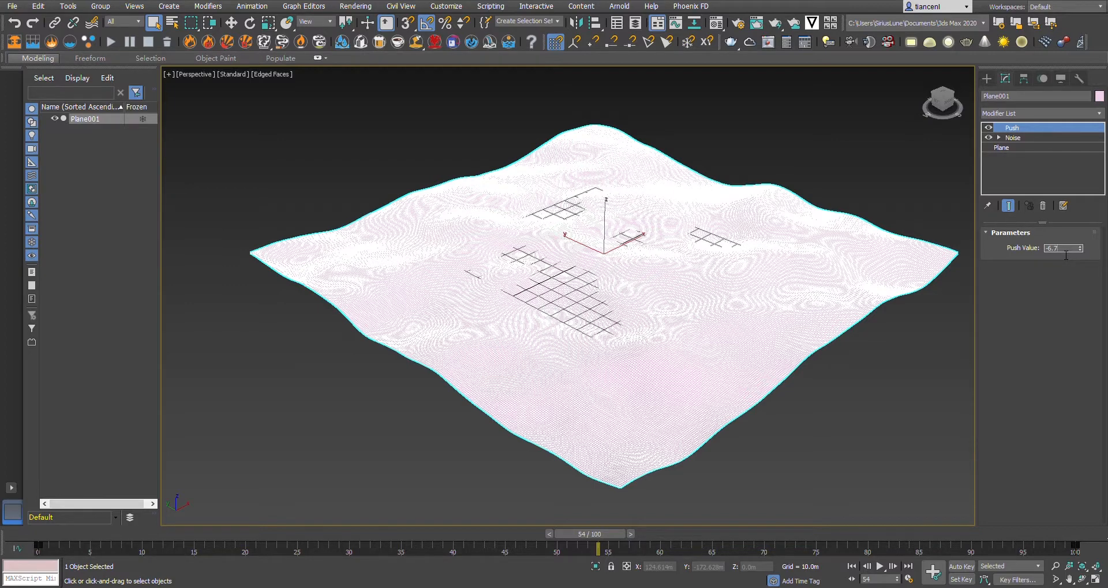
key("Return")
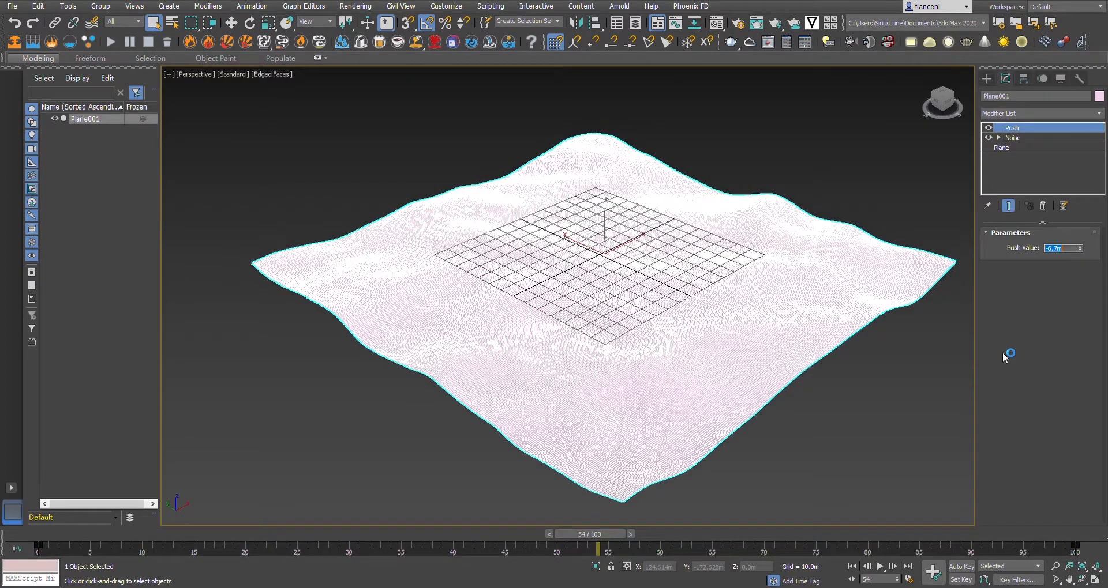
left_click(880, 568)
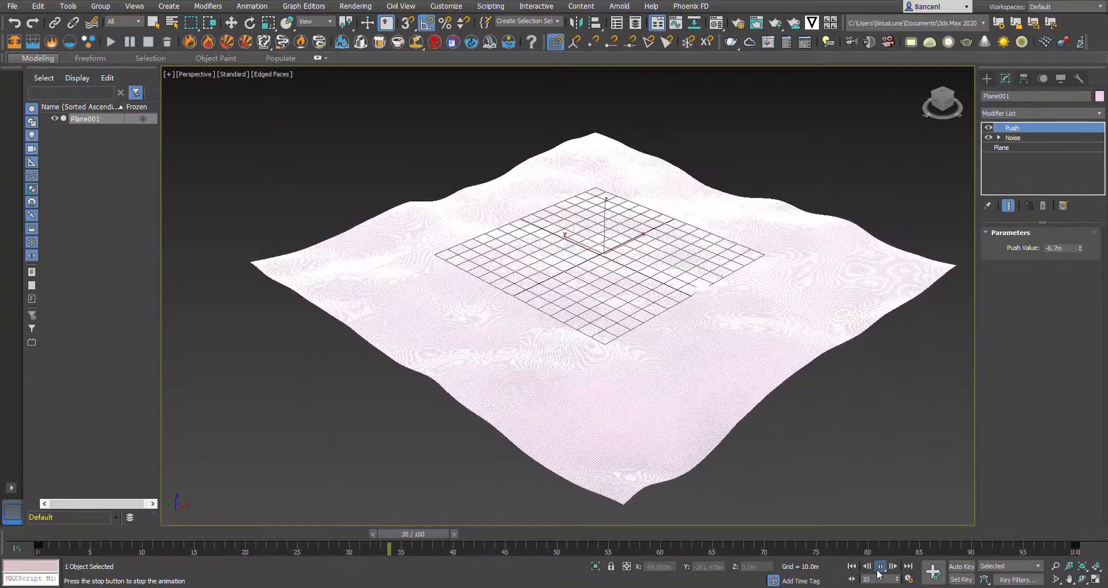
left_click(879, 568)
Step: Add a second Noise modifier above Push, with a scale of 24 and Fractal enabled
key("q")
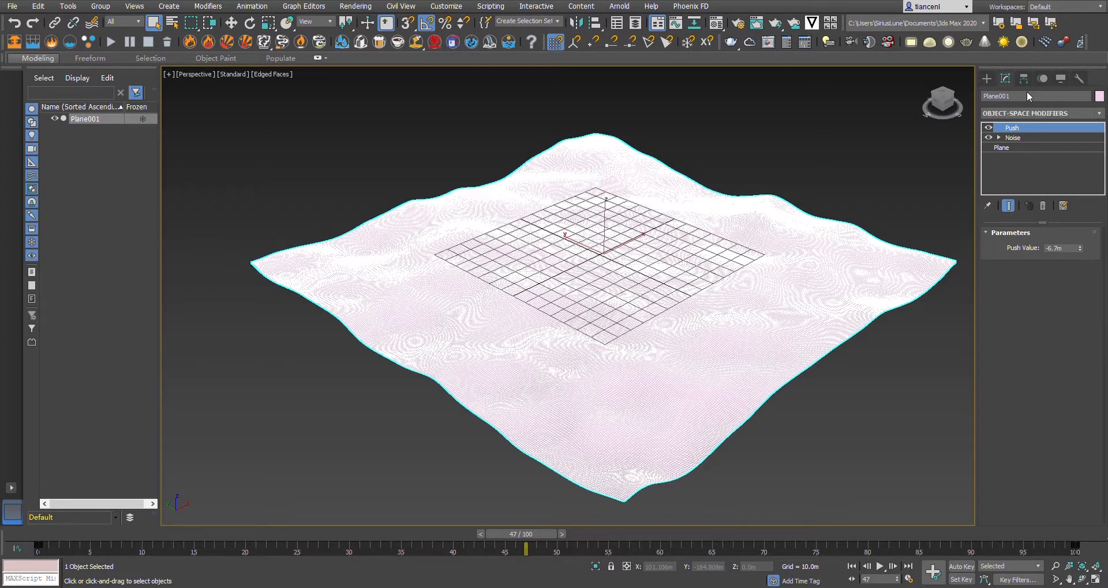
key("n")
key("Return")
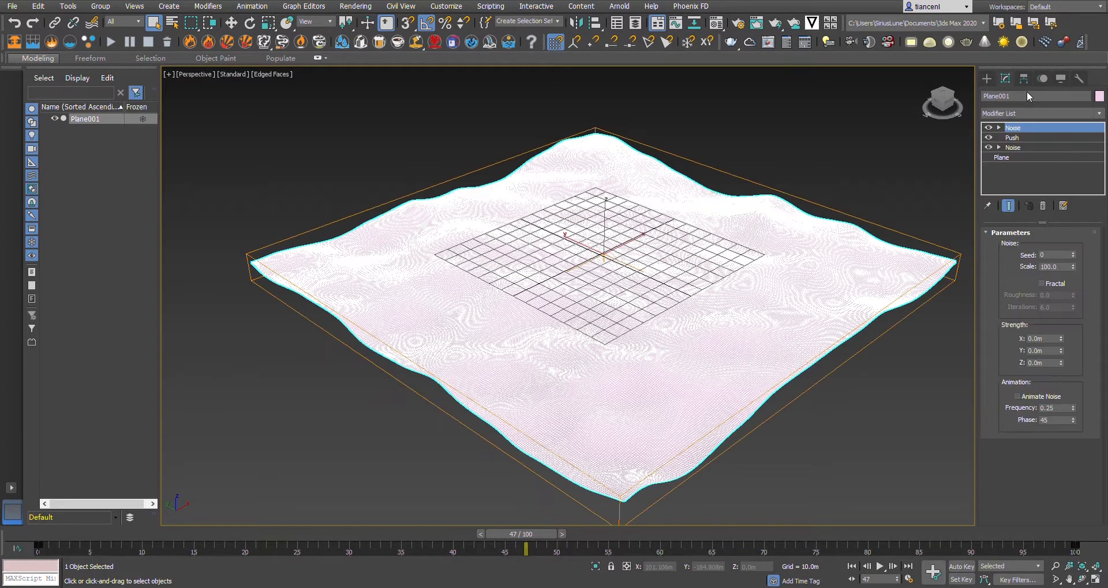
double_click(1058, 267)
type("24")
left_click(1050, 283)
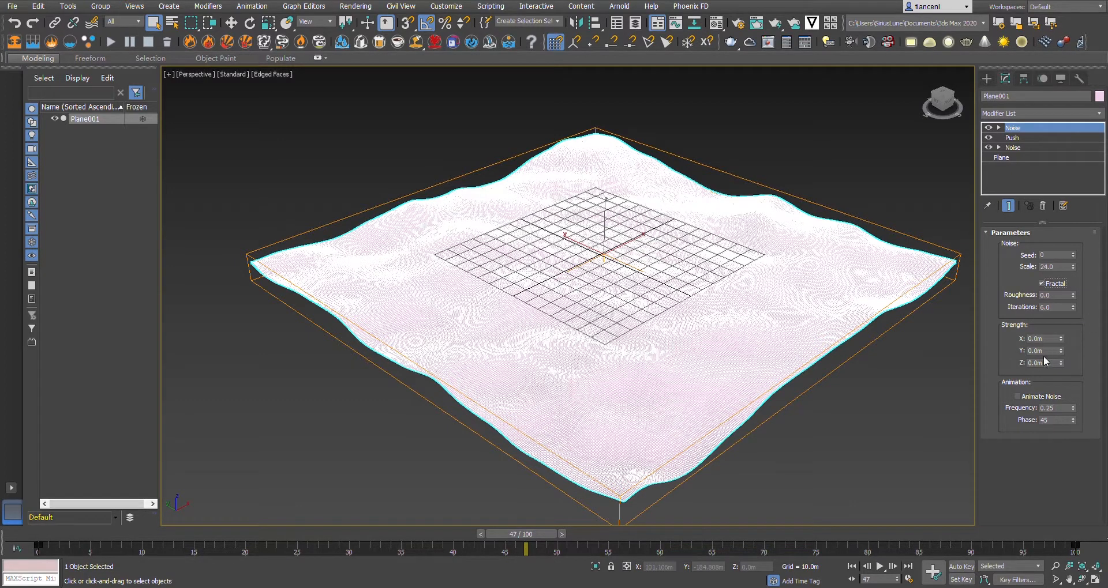
Step: Set the upper Noise modifier's Z strength to -4.2 m and enable Animate Noise, checking it in playback
left_click_drag(1049, 365, 1019, 367)
type("-4.2")
key("Return")
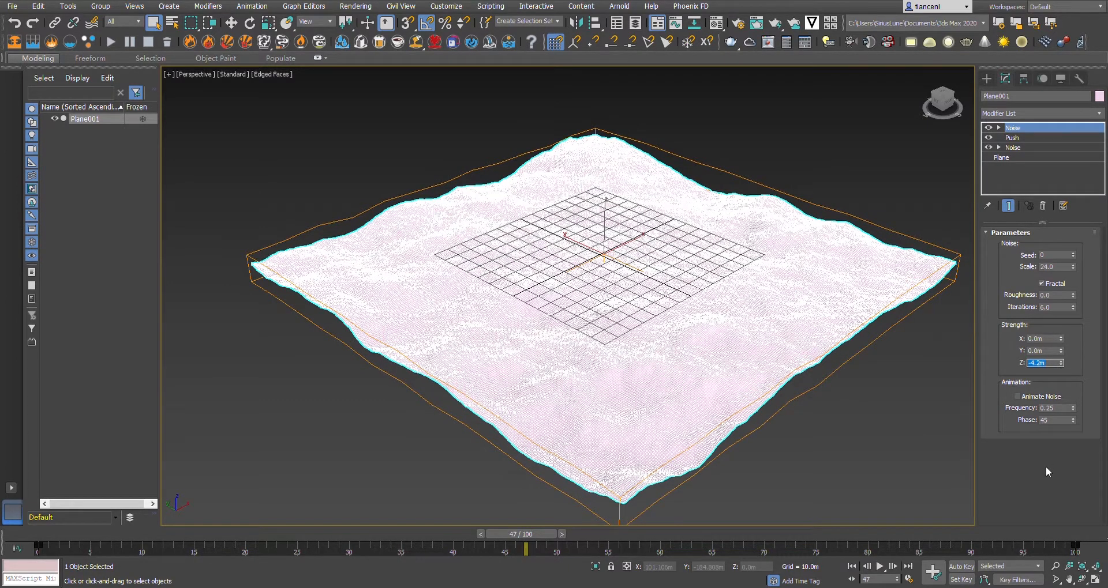
left_click(1016, 396)
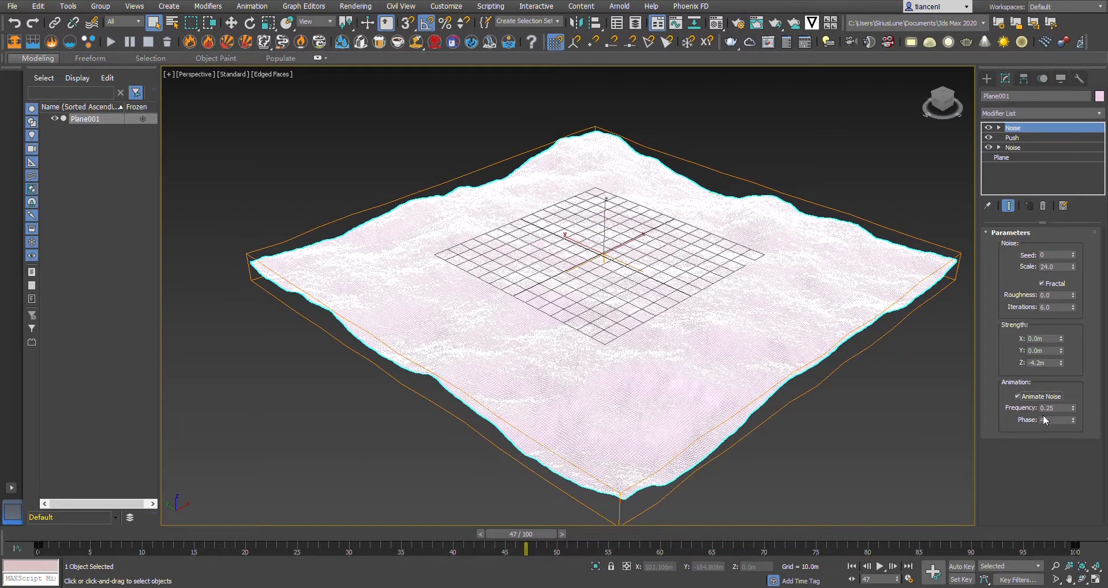
left_click(880, 568)
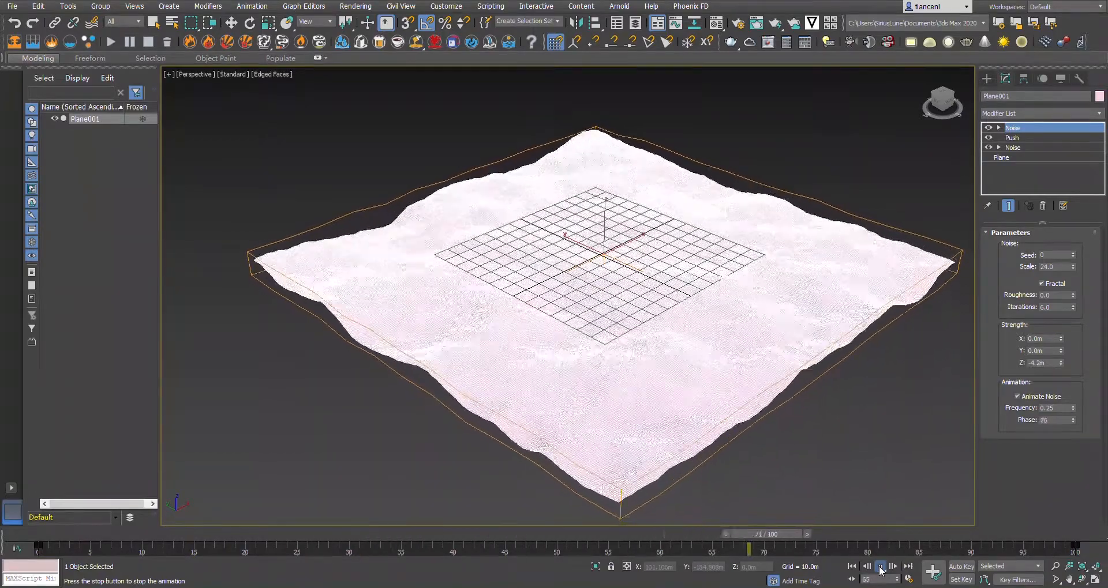
left_click(880, 569)
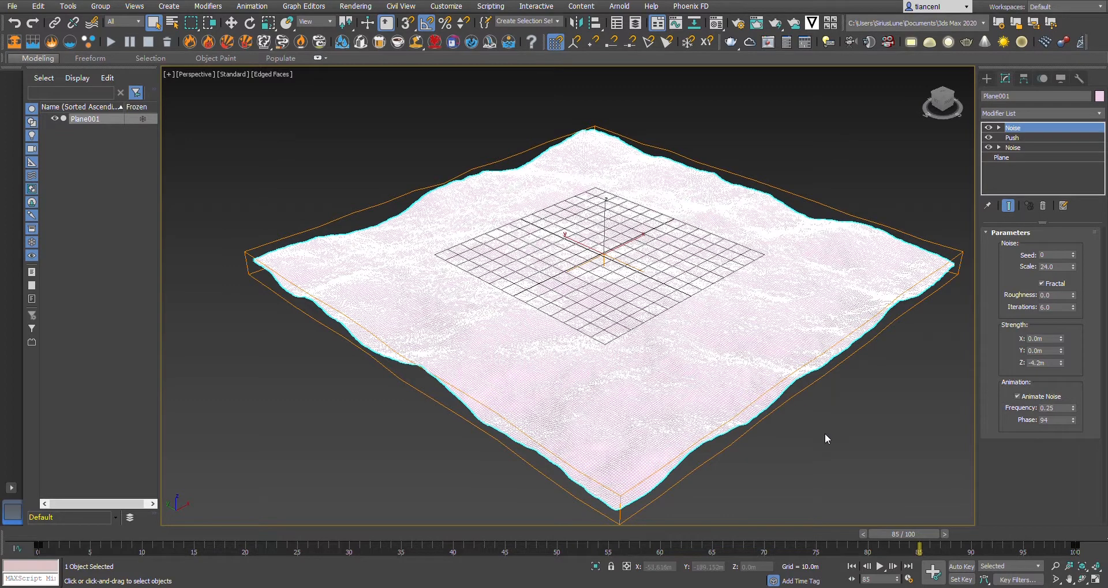
Step: Auto-key the upper Noise modifier's phase to 25 at frame 100 and preview the combined surface motion
left_click(961, 568)
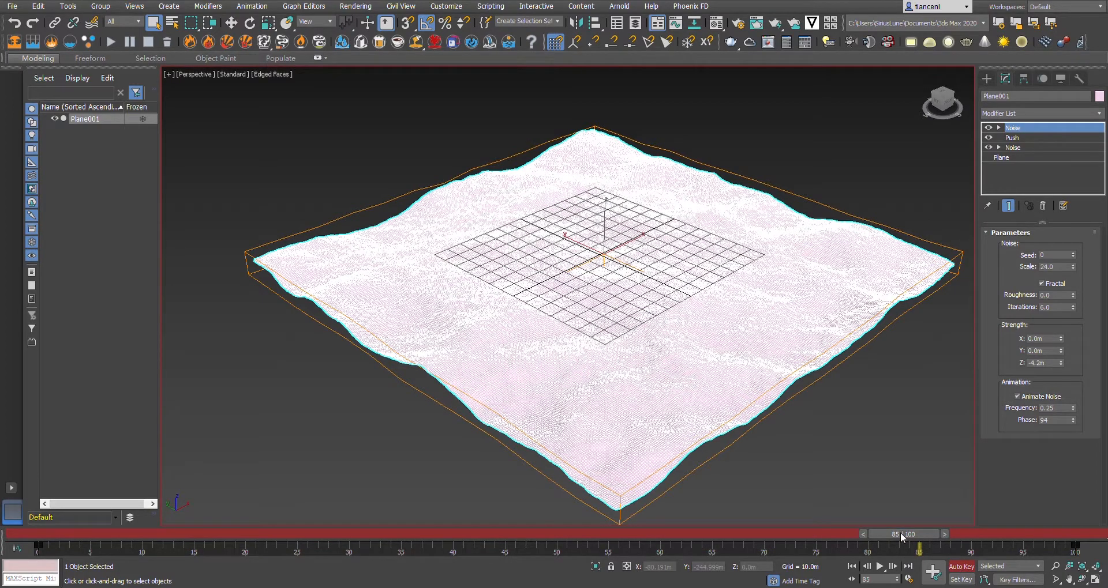
left_click_drag(901, 534, 1074, 537)
double_click(1057, 427)
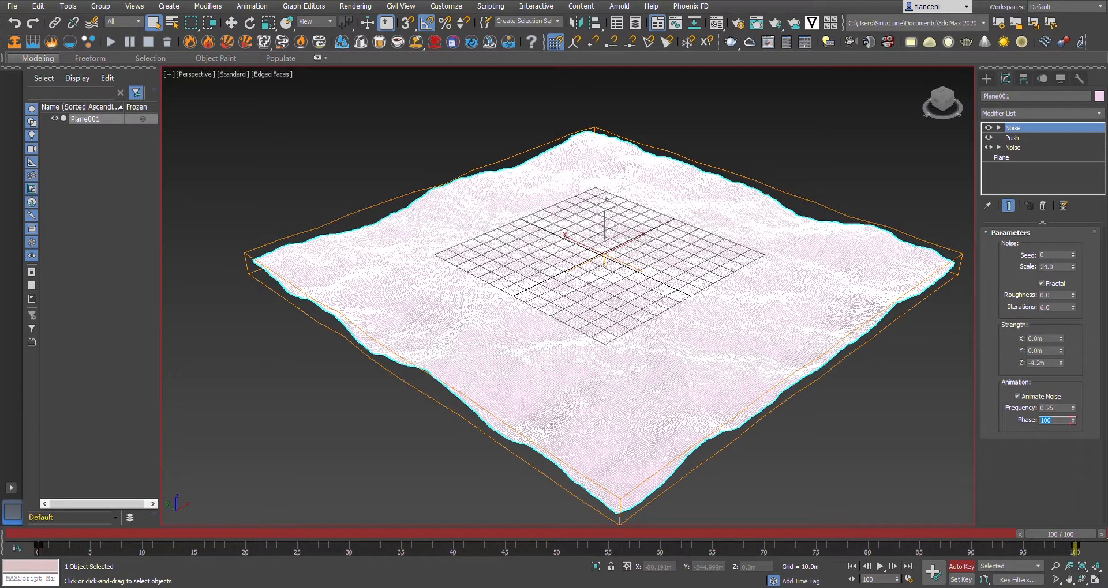
type("25")
key("Return")
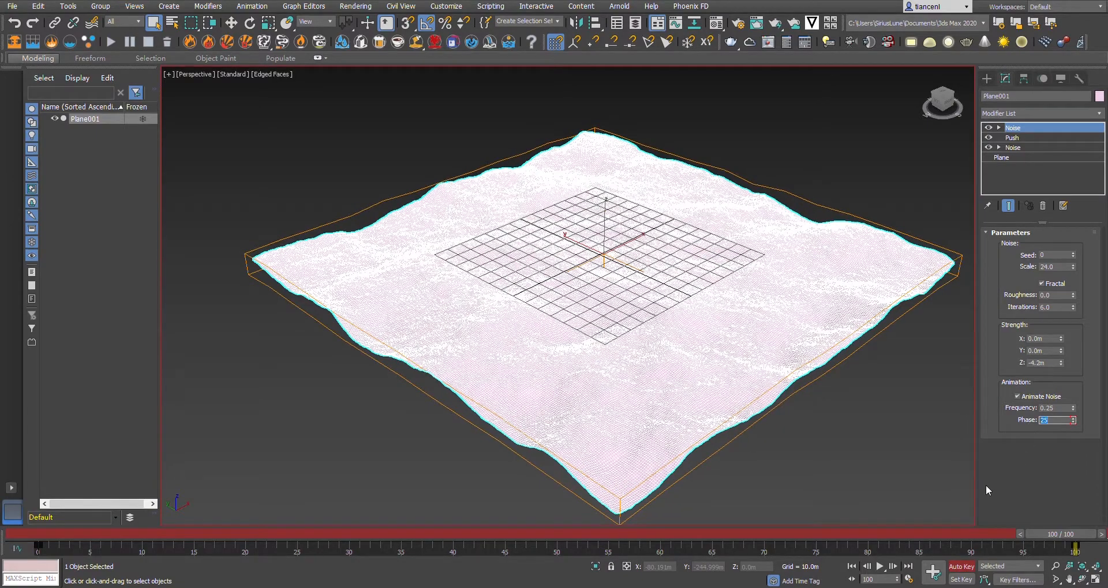
left_click(961, 567)
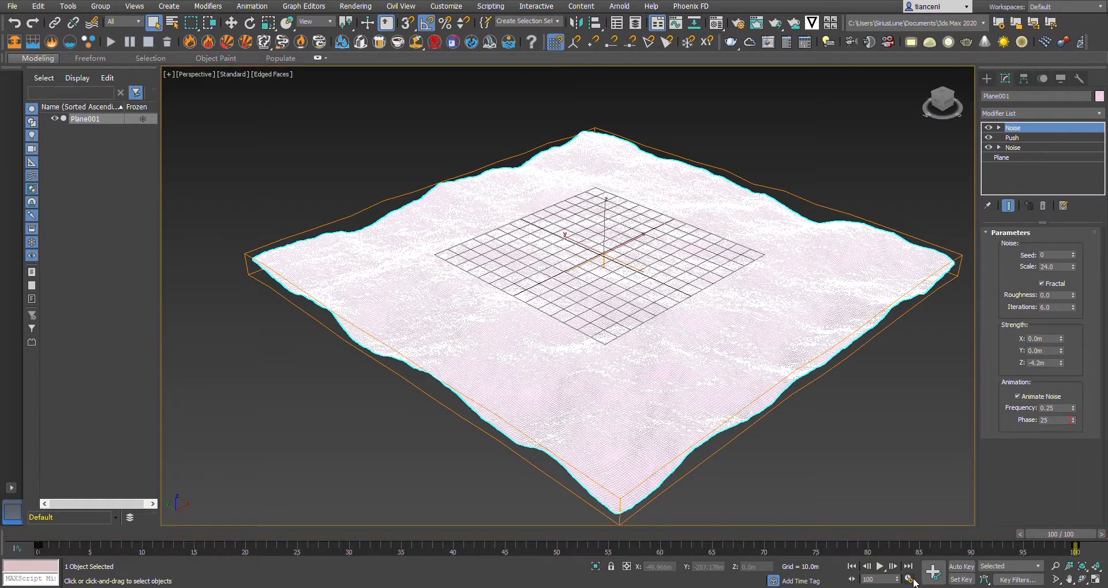
left_click(880, 567)
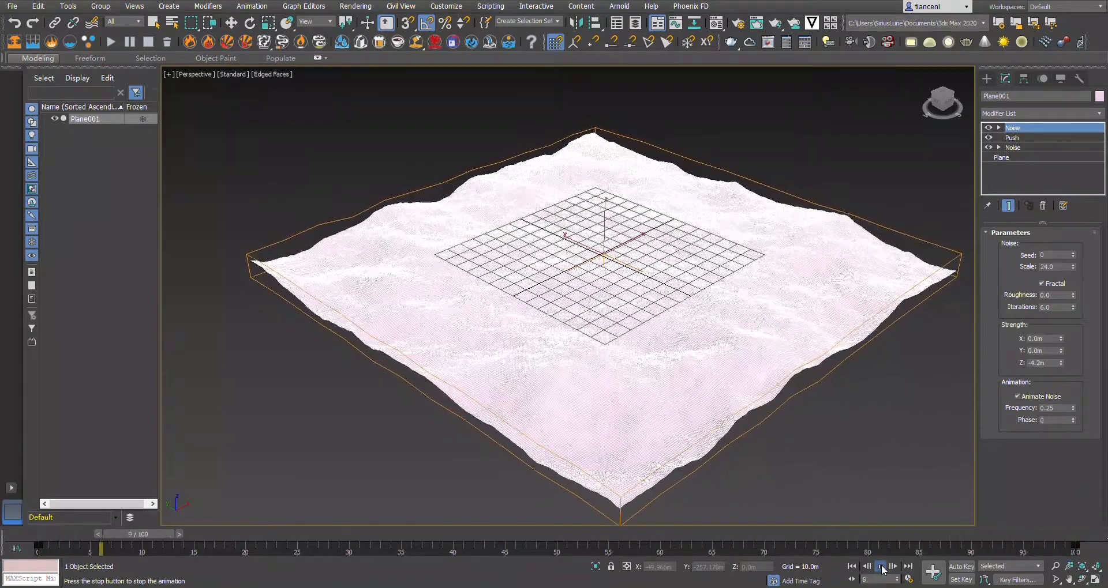
left_click(881, 567)
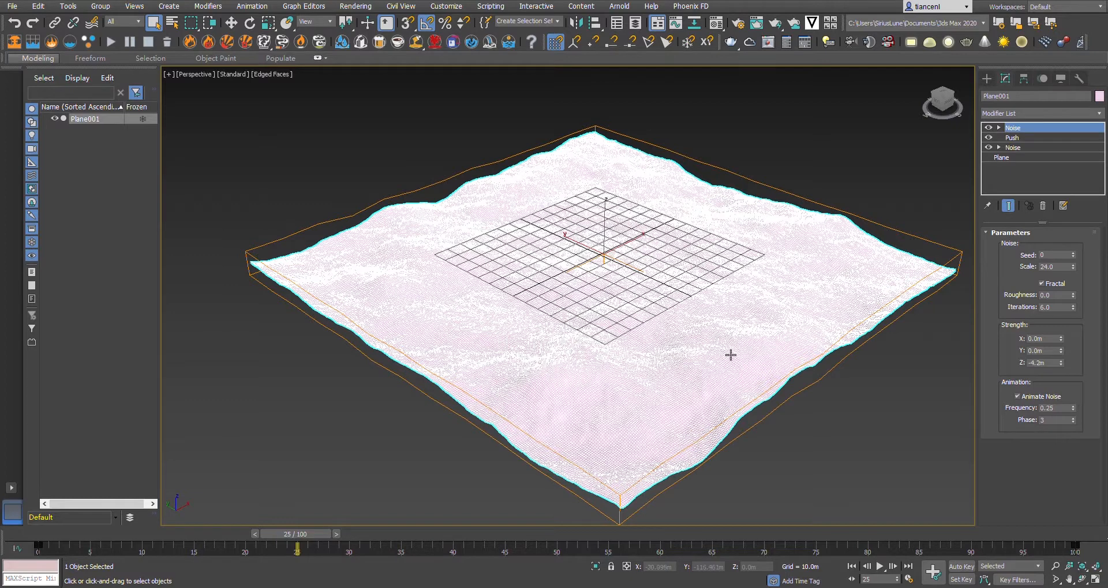
Step: Add a Wave modifier above the upper Noise with Amplitude 1 at 2.7 m and Amplitude 2 at 8.5 m
key("w")
key("Return")
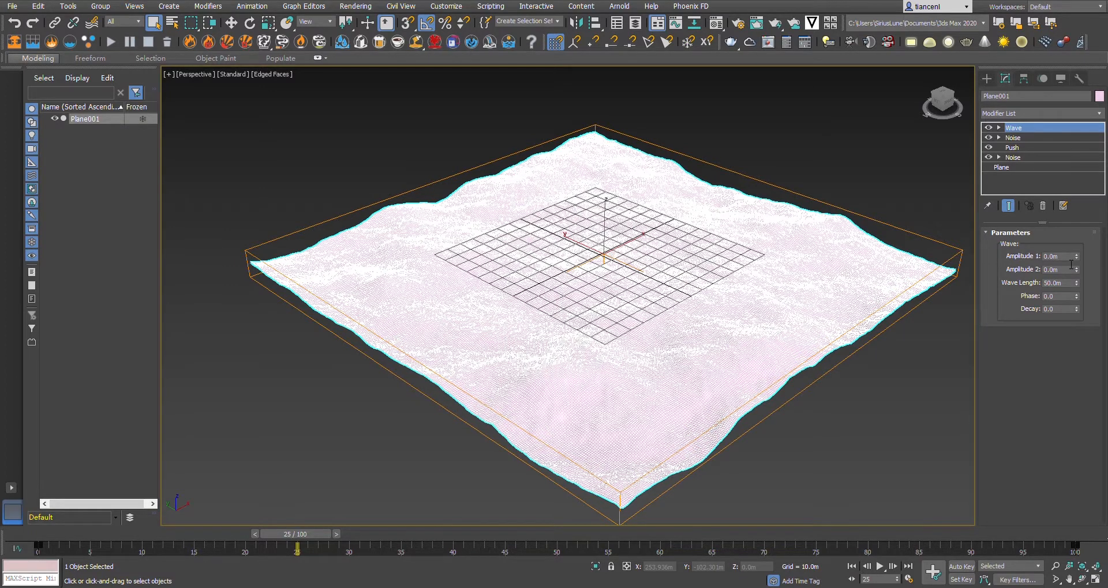
left_click(1066, 258)
type("2.7")
key("Return")
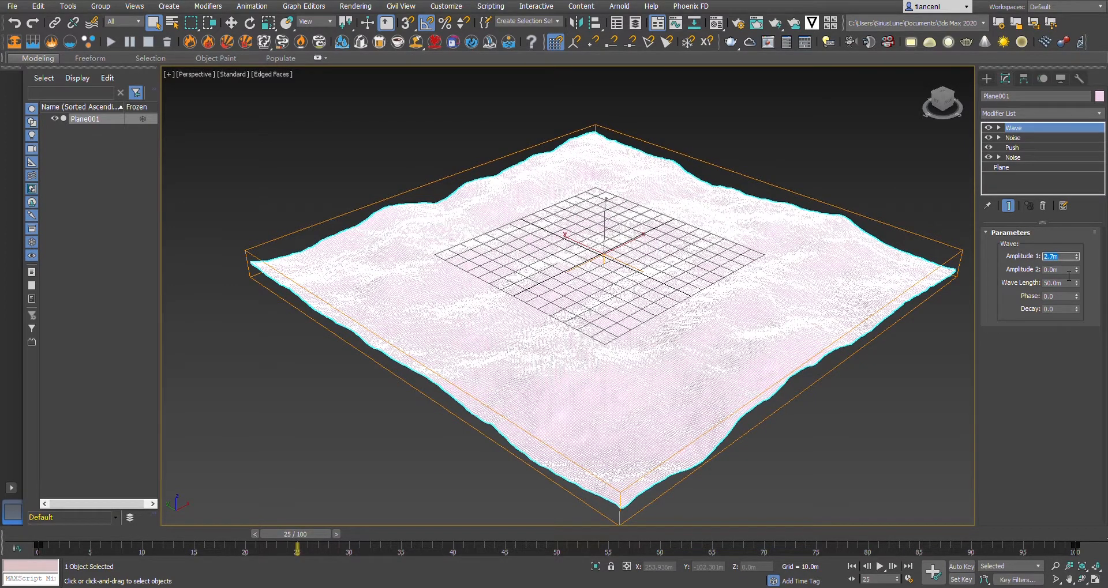
key("Tab")
type("8.5")
key("Return")
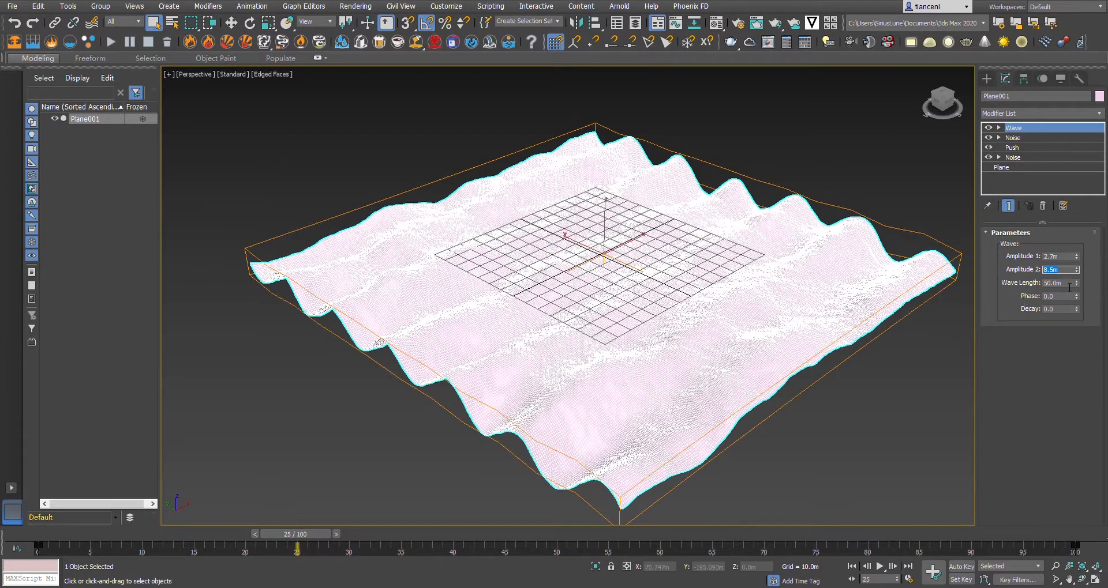
Step: Set the Wave modifier's wave length to 102.4 m, phase to 1.4 and decay to 0.015, checking the motion in playback
key("Tab")
type("102.4")
key("Return")
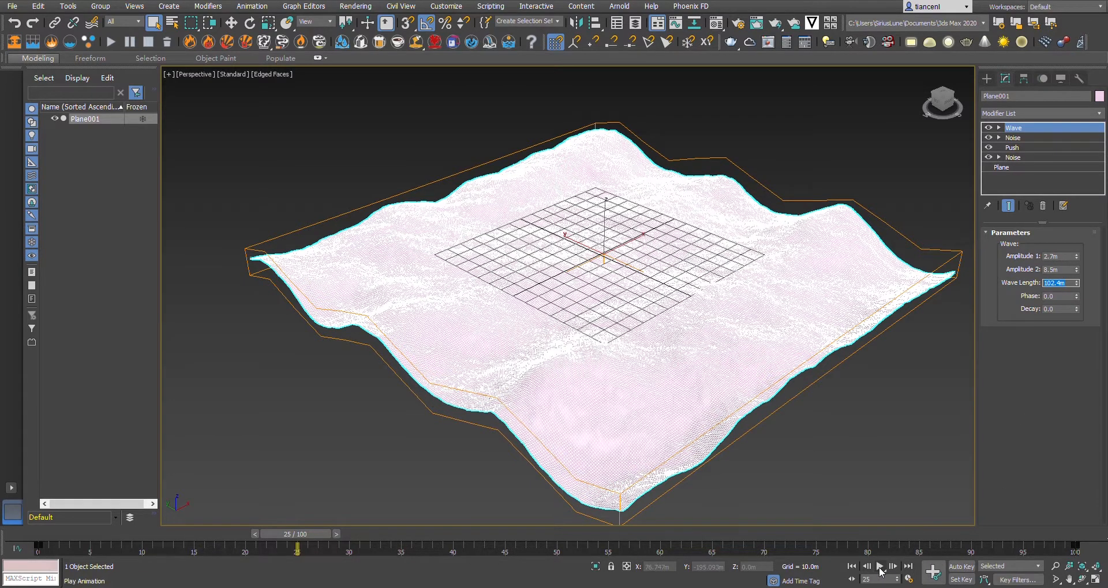
key("Tab")
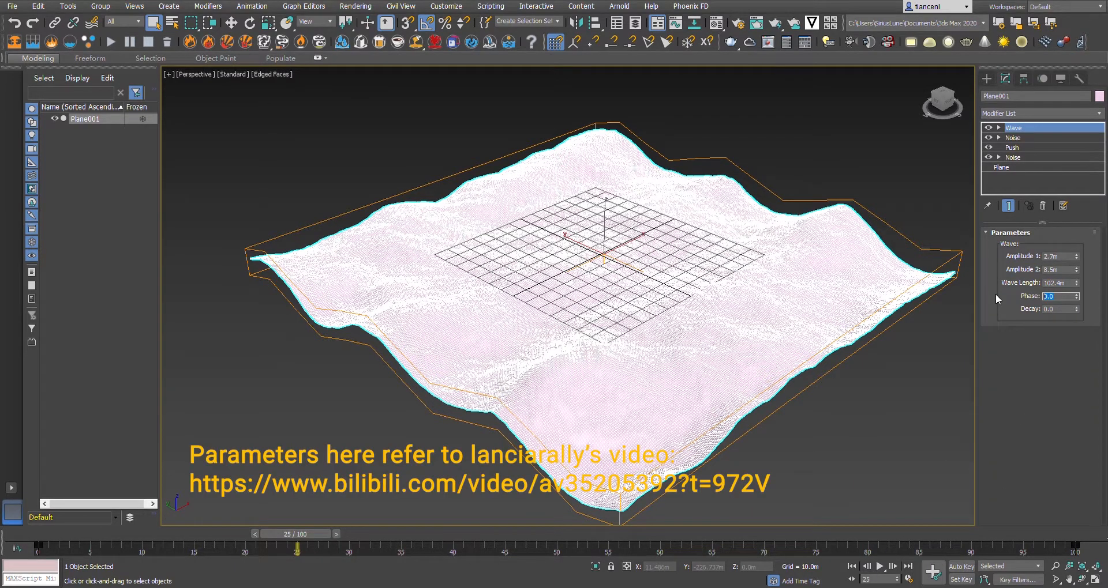
type("1.4")
key("Tab")
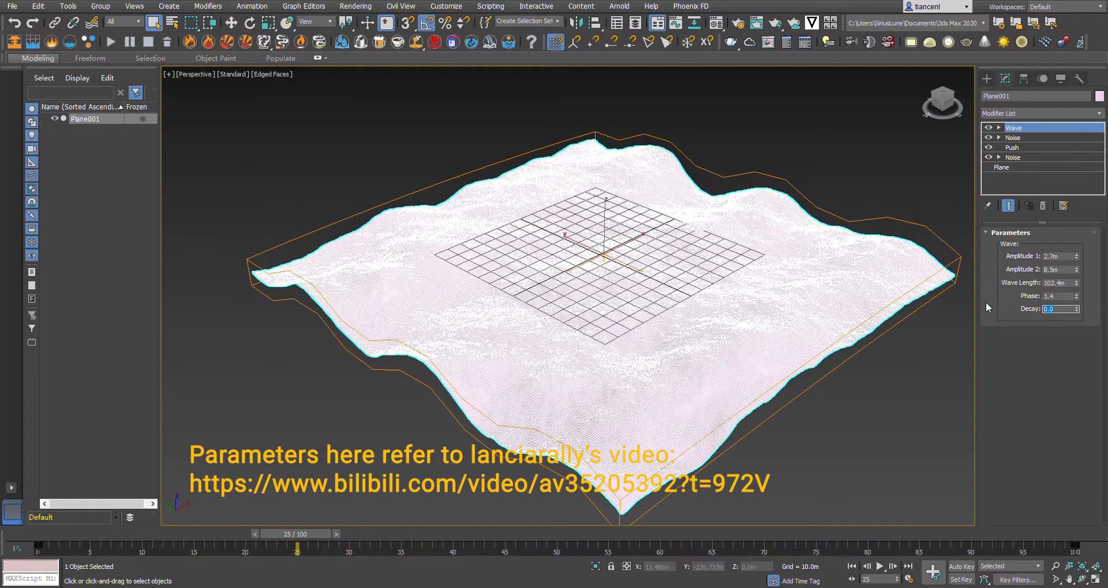
type("0.")
left_click(879, 567)
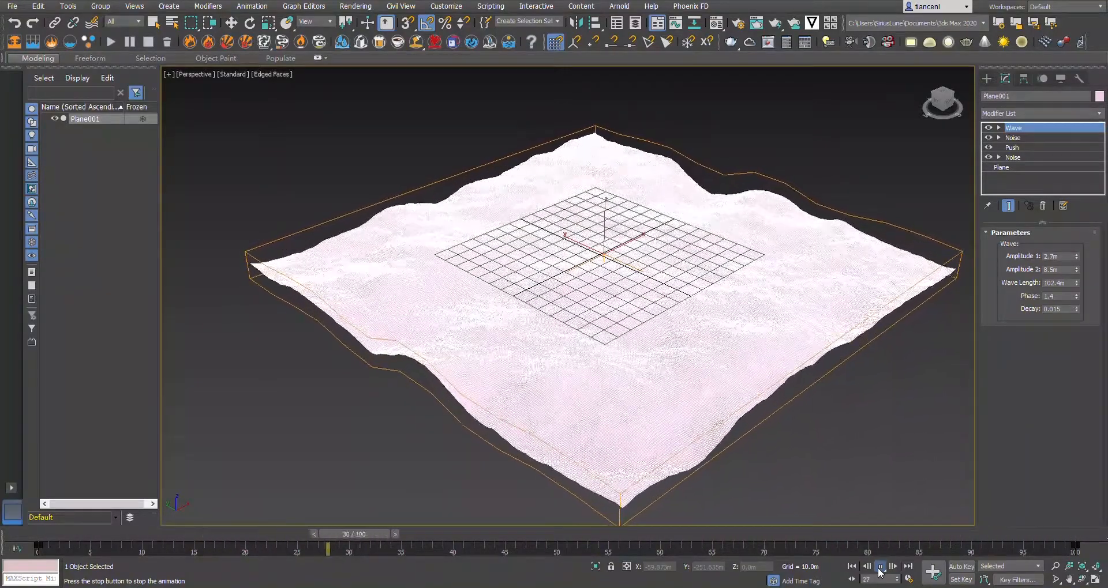
left_click(880, 571)
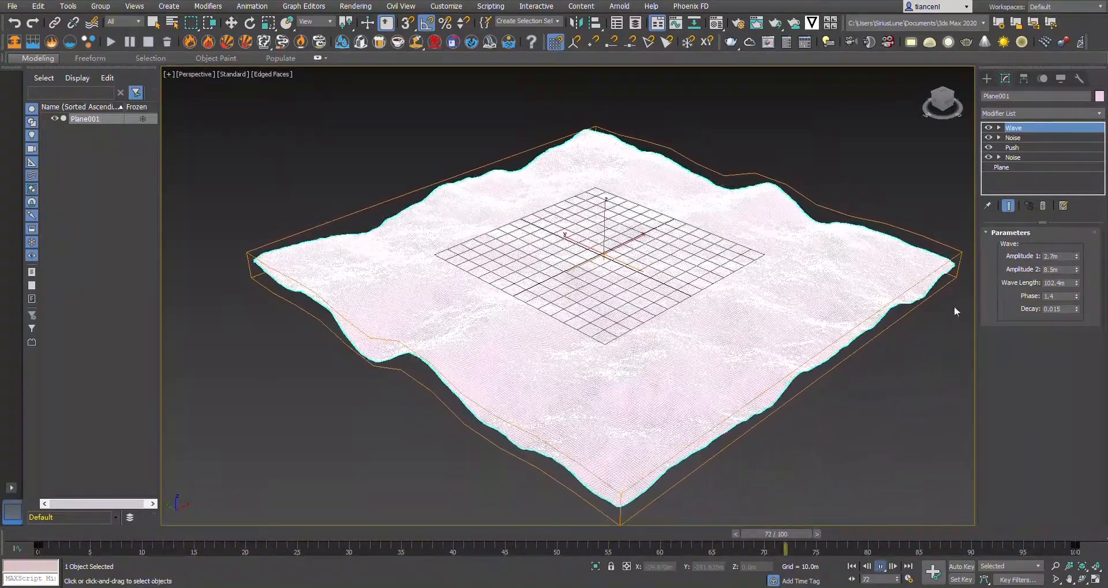
Step: Add a second Push modifier above Wave with a push value of -1.5 m and play back the surface animation
left_click(1011, 114)
type("Push")
key("Return")
double_click(1047, 249)
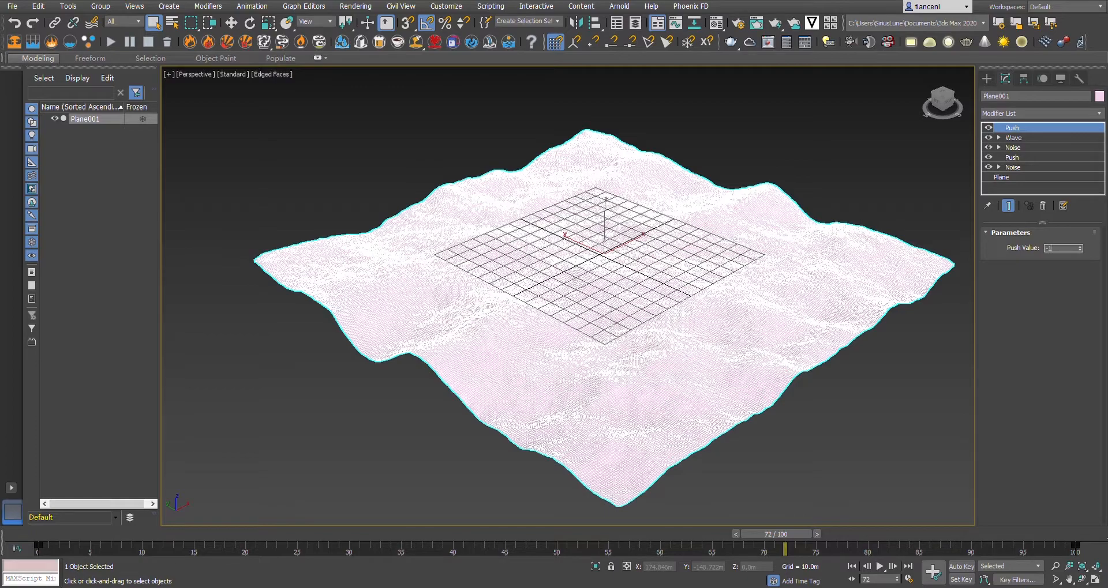
key("Return")
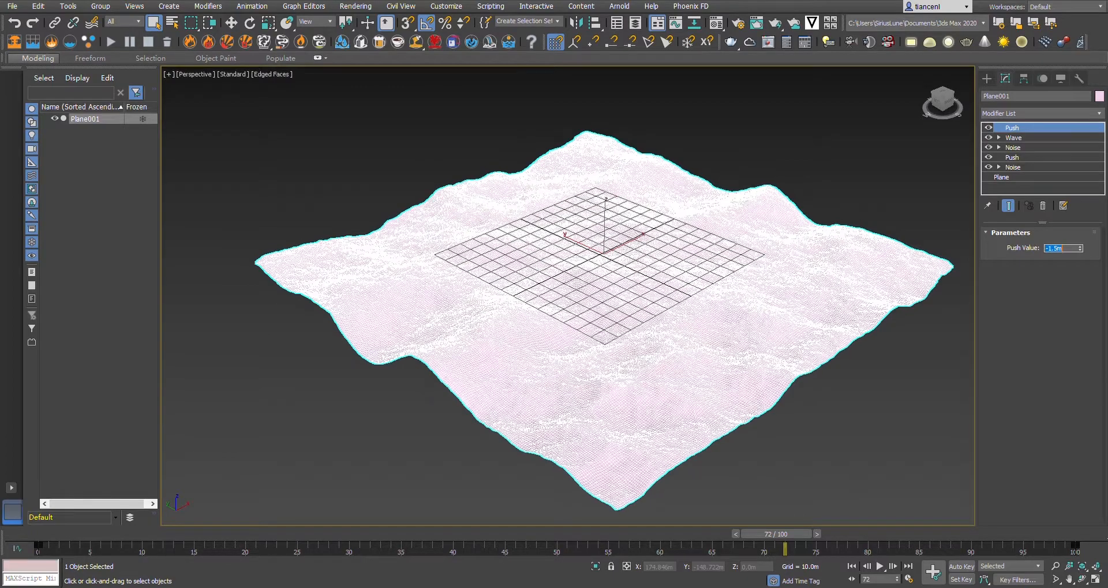
left_click(881, 568)
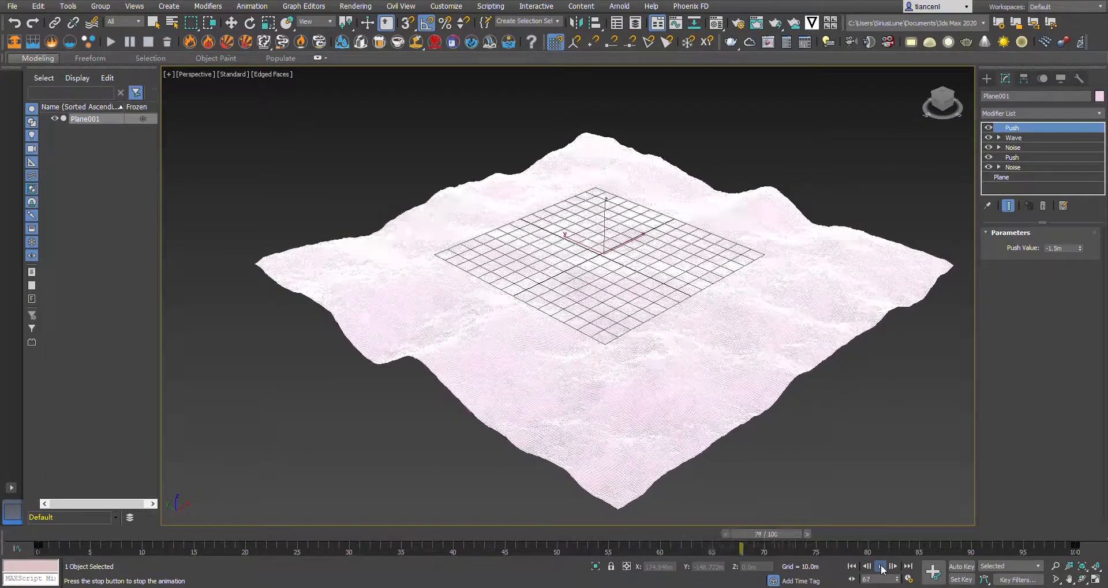
left_click(881, 568)
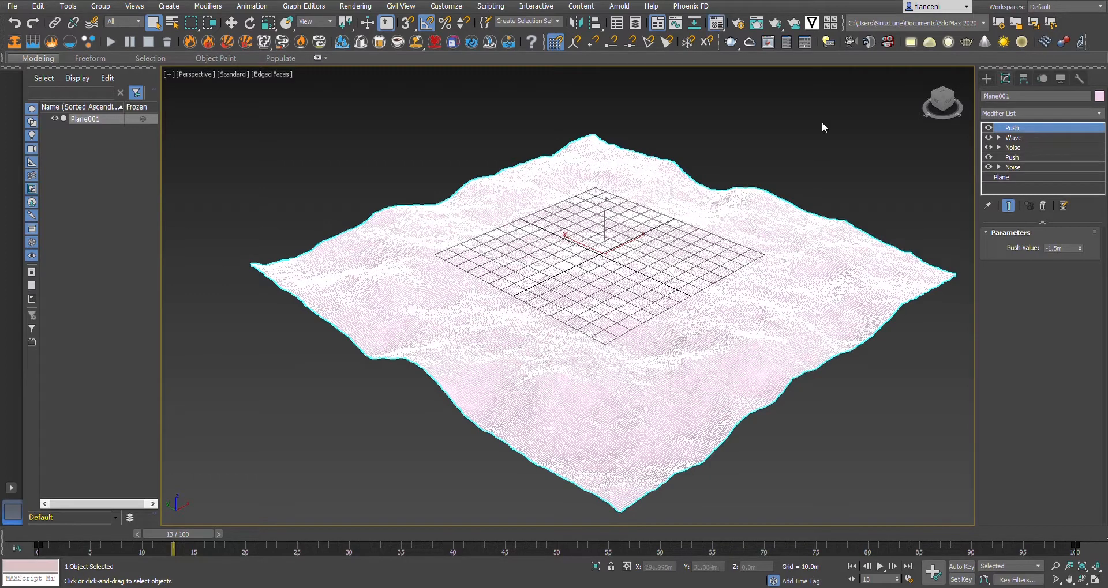
Step: Open the Material Editor with the rippled plane still selected
scroll(364, 257, "down", 3)
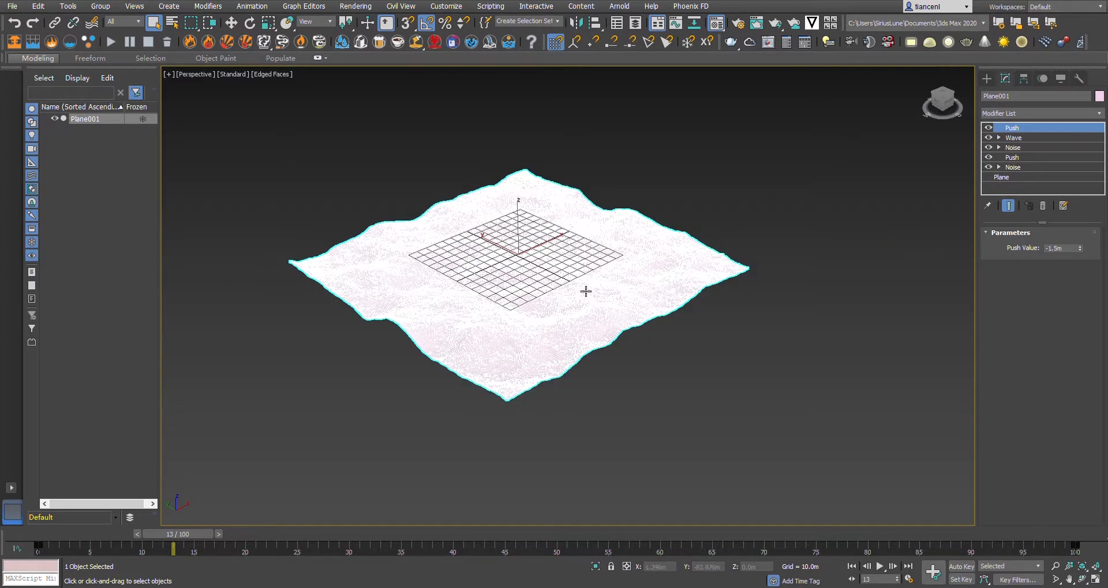
scroll(496, 295, "up", 3)
key("m")
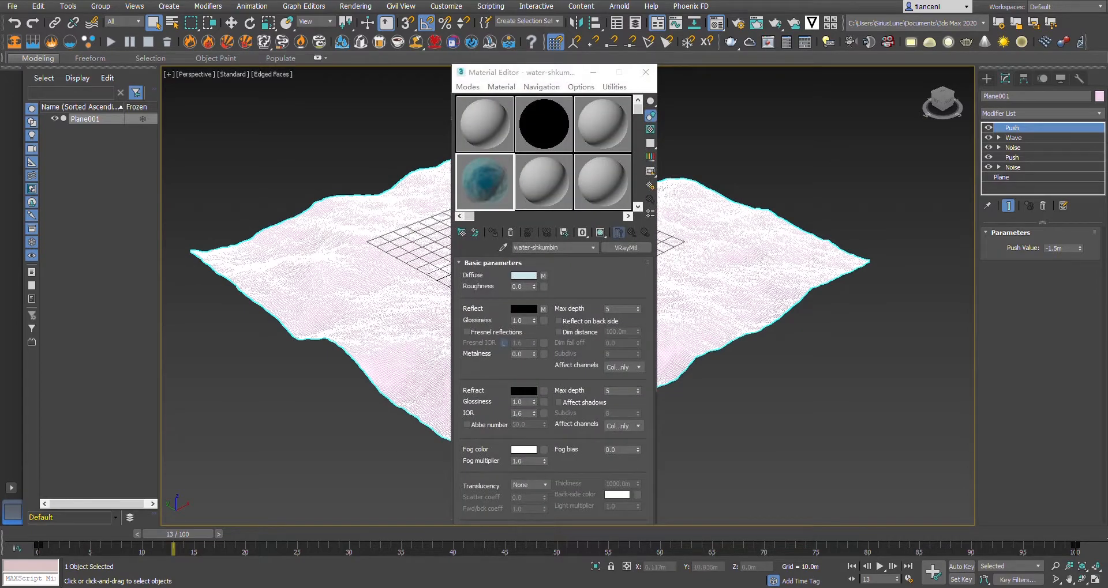